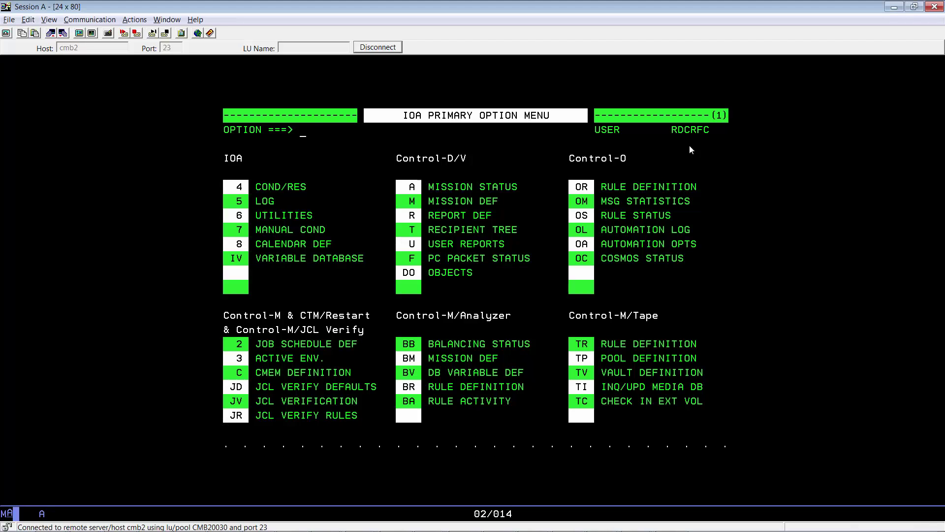
- Start a new print mission named PRTSEQL of type PRT
text(=m)
key(Return)
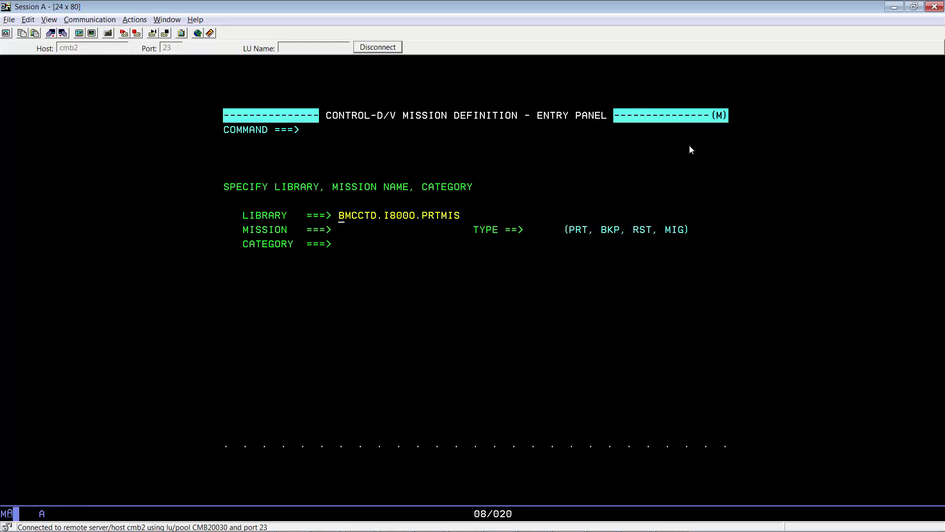
text(prtseql)
key(Tab)
text(prt)
key(Return)
- Give PRTSEQL an SEQL category pointing to the user's TEST.PRT dataset, and confirm its creation
key(Tab)
key(Tab)
text(seq)
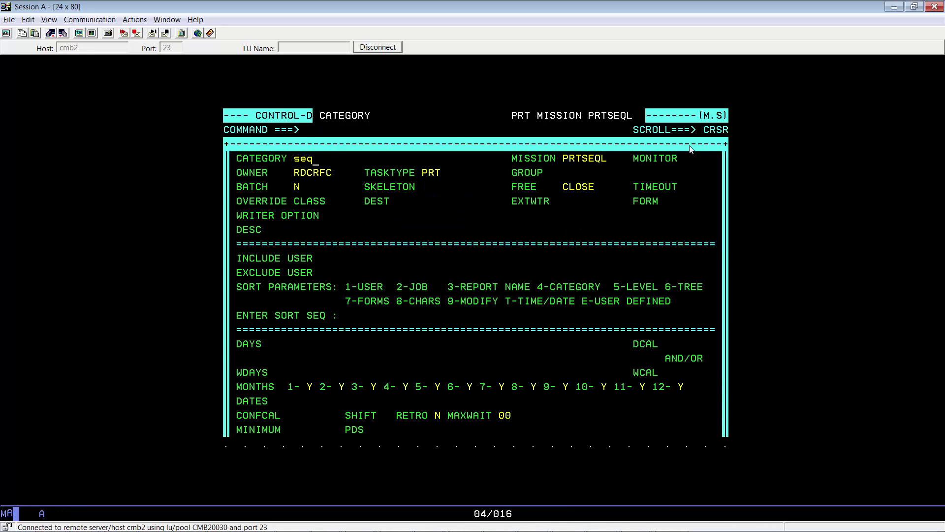
text(l=rdcrffc)
key(Left)
key(Left)
text(c.test.prt)
key(Return)
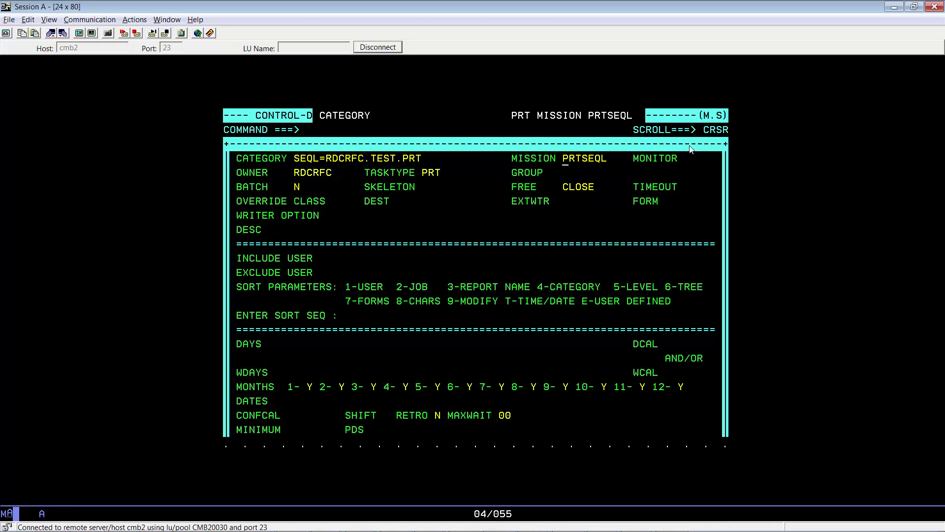
key(F3)
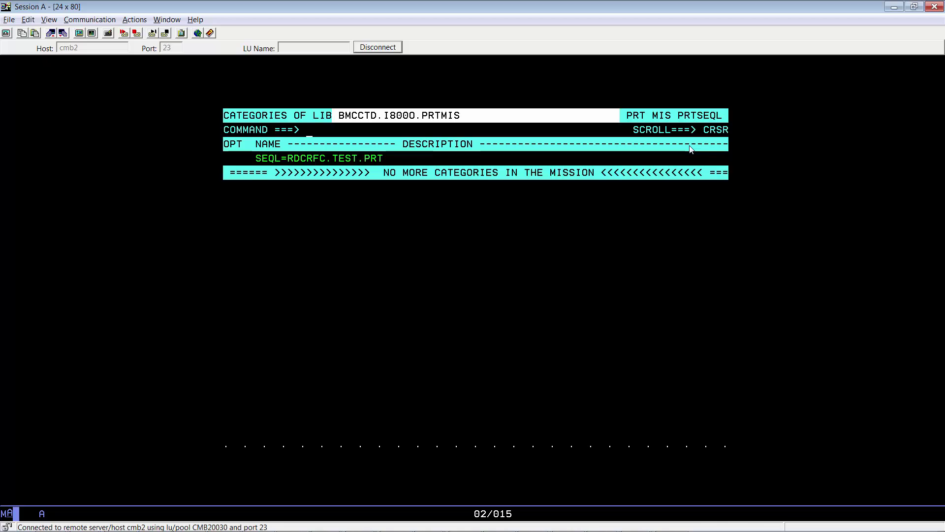
key(F3)
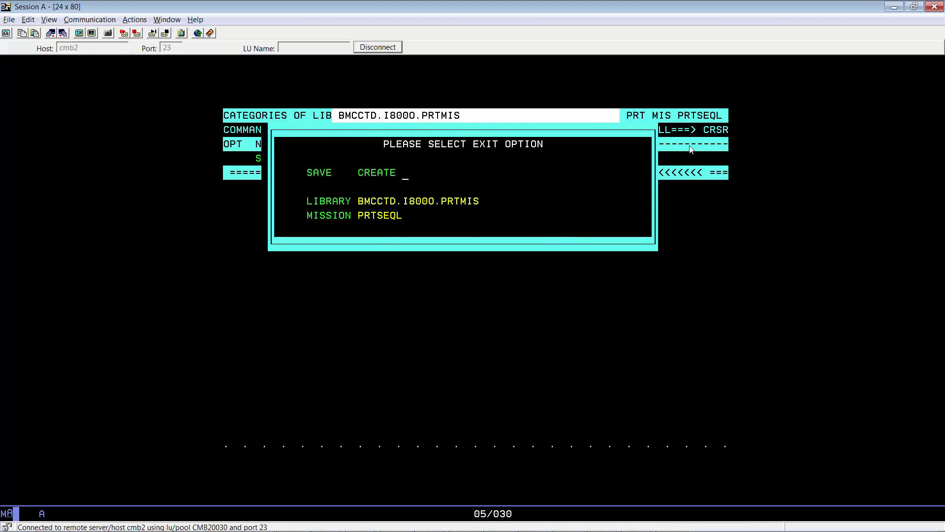
text(y)
key(Return)
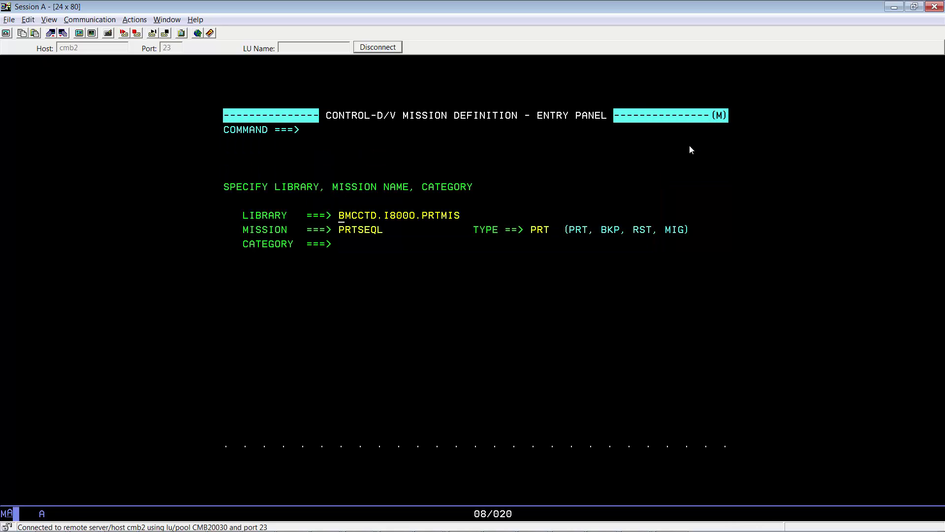
- Queue job INVENTRY's INVENTORY REPORT for deferred print (option 2) through print mission PRTSEQL
key(Home)
text(=u)
key(Return)
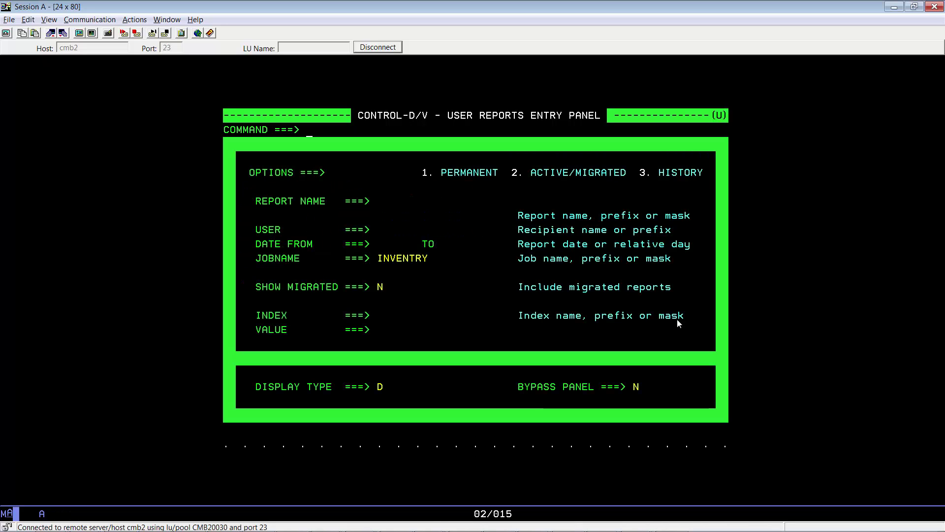
key(Return)
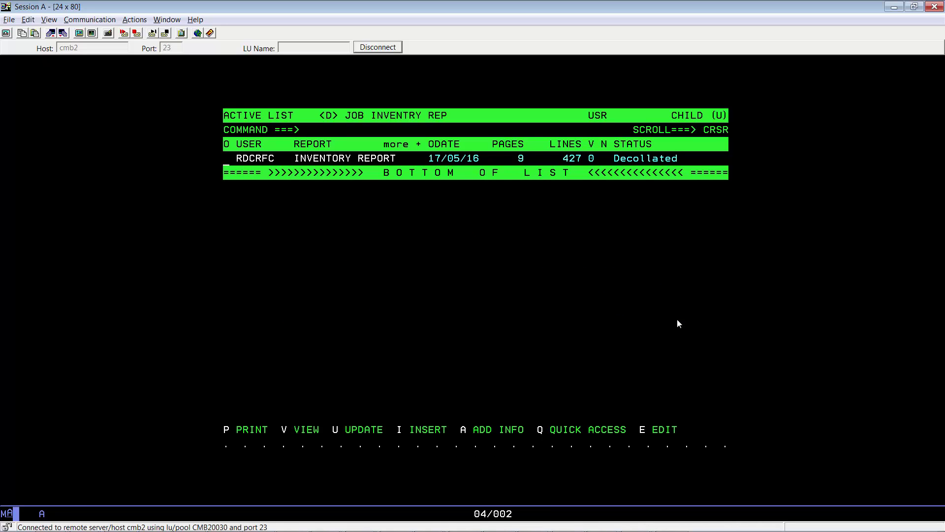
text(p)
key(Return)
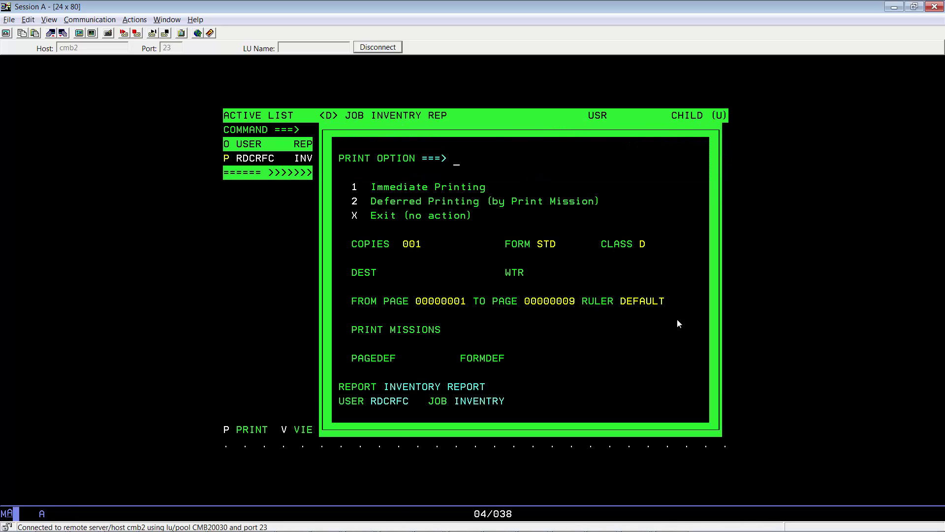
text(2)
key(Down)
key(Down)
key(Down)
key(Down)
text(prtseql)
key(Return)
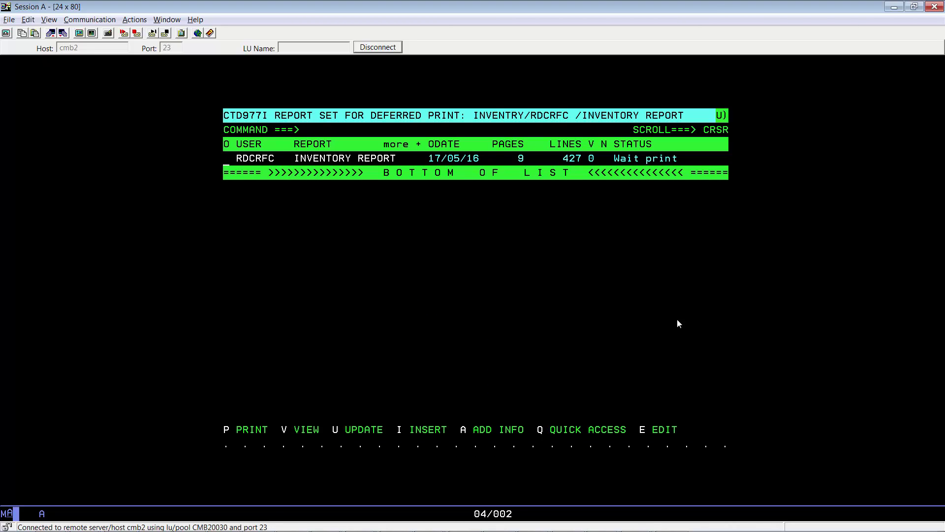
- Order PRTSEQL's SEQL category for ODATE 170516 and view it in the active missions list
key(Home)
text(=m)
key(Return)
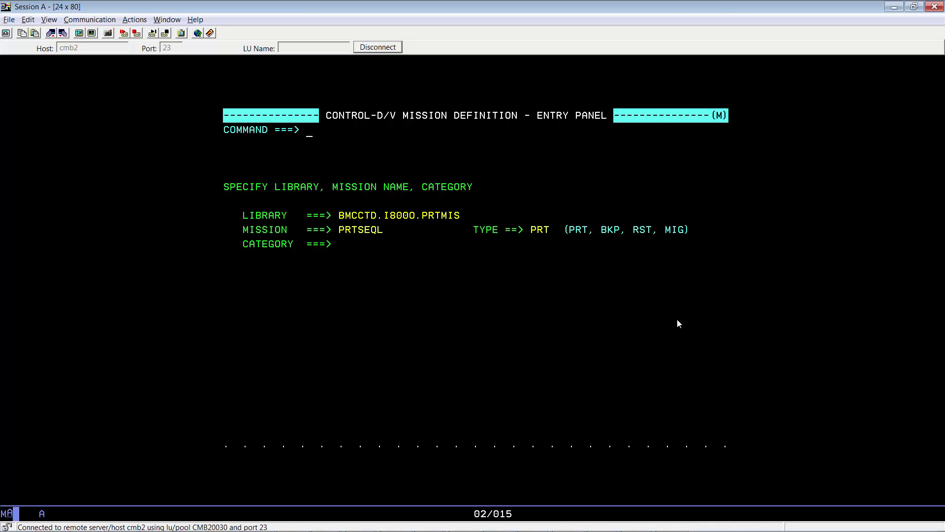
key(Return)
text(F)
key(Return)
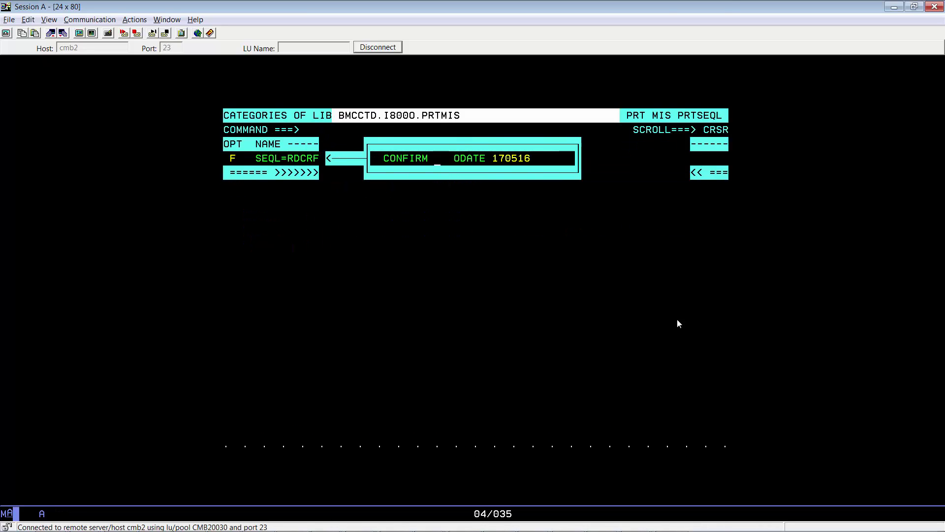
text(y)
key(Return)
text(=a)
key(Return)
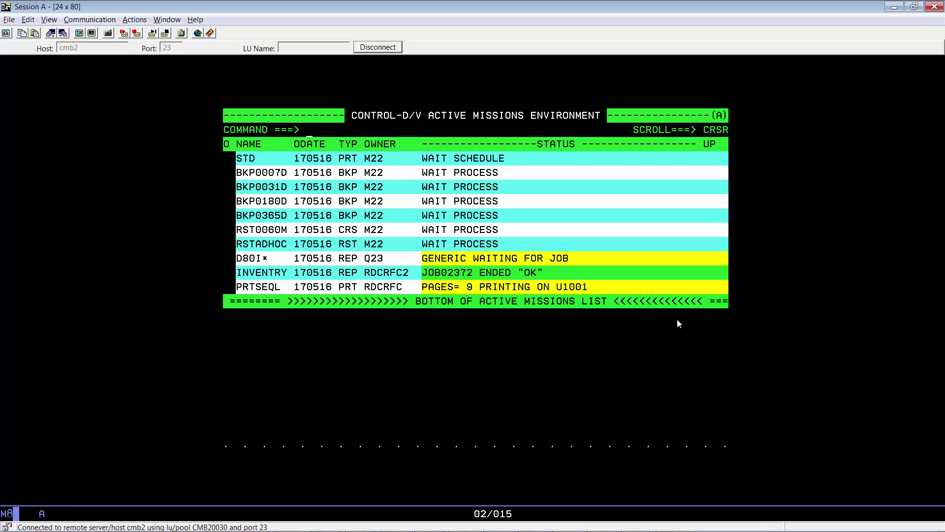
- Open the user's TEST.PRT dataset in ISPF Browse from the 3.4 data set list
key(F9)
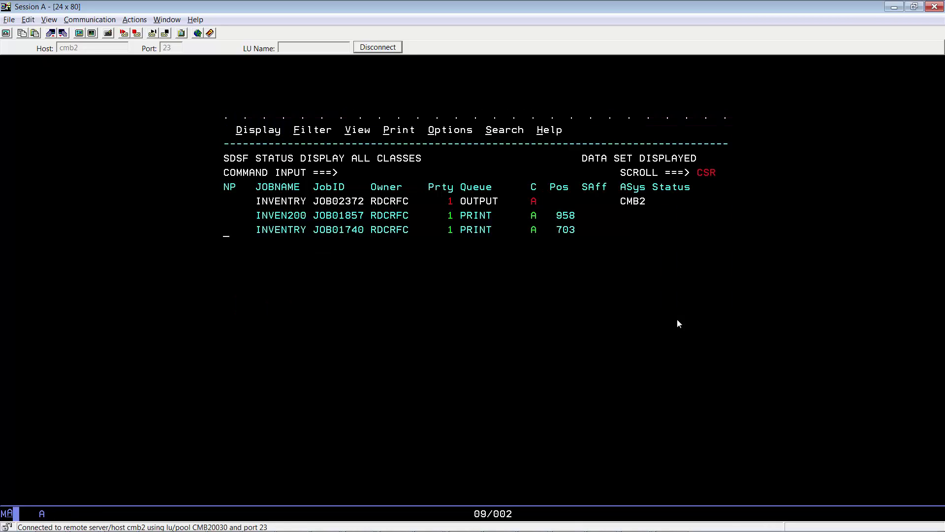
key(Home)
text(=3.4)
key(Return)
key(Tab)
text(rdcrfc)
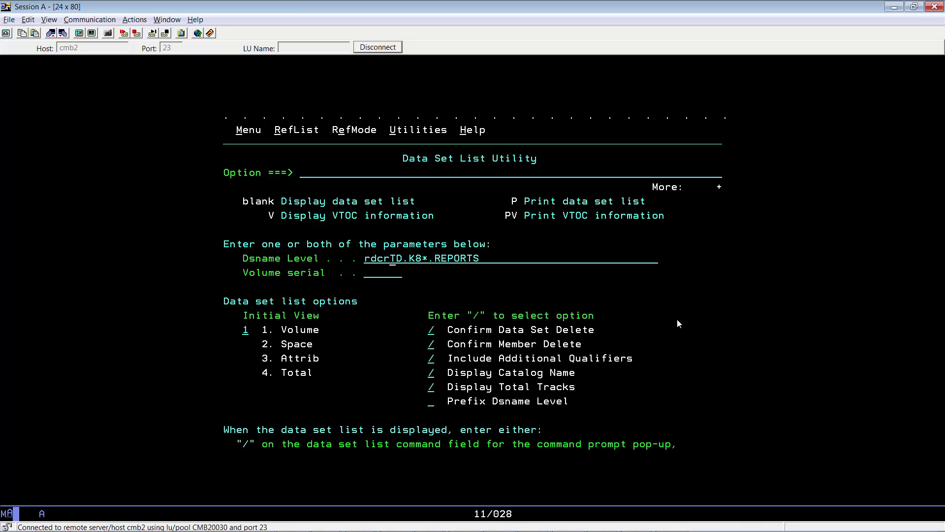
text(.test.prt)
key(Return)
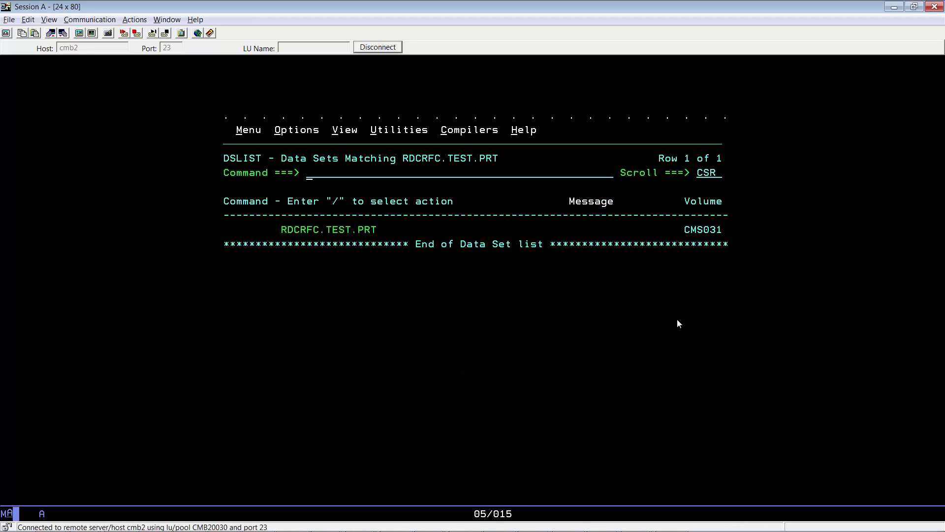
key(Tab)
text(b)
key(Return)
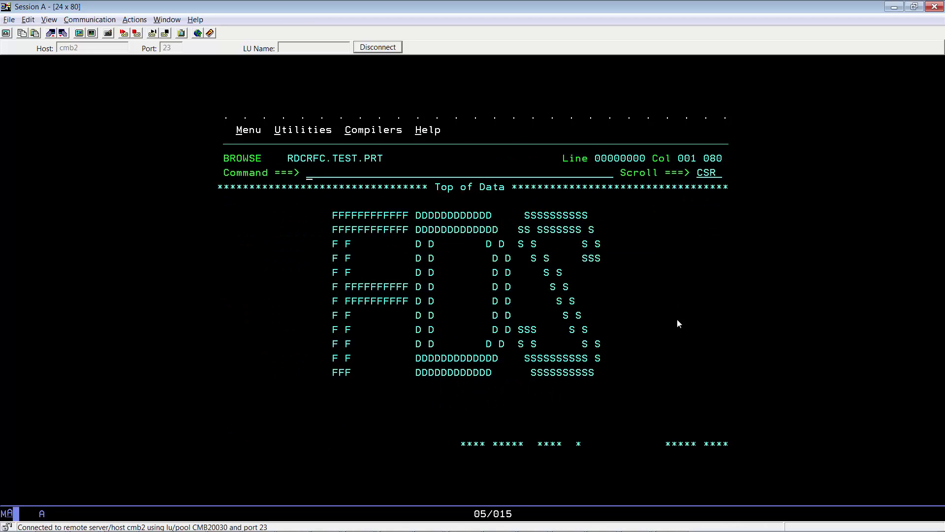
- Page through the FOREIGN CURRENCY DEPOSITS report down to Bottom of Data
key(F8)
key(F8)
key(F8)
key(F8)
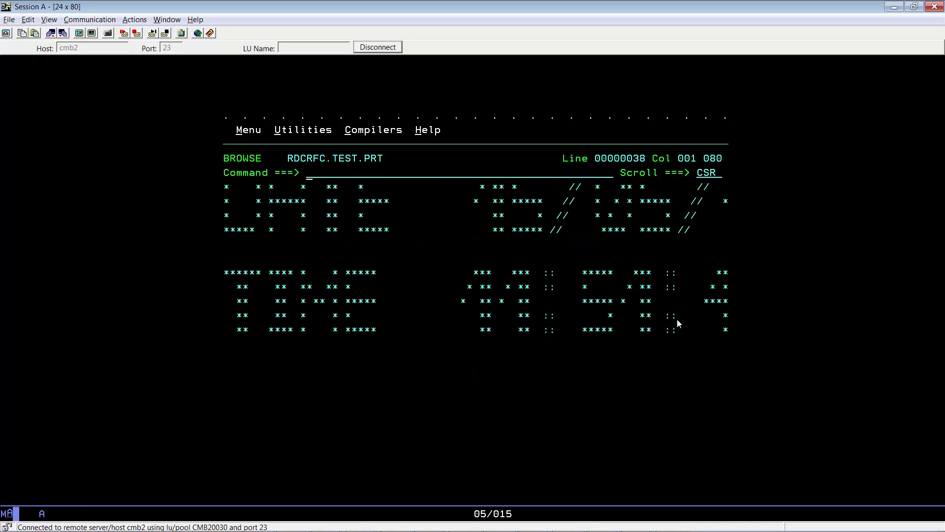
key(F8)
key(F8)
key(F8)
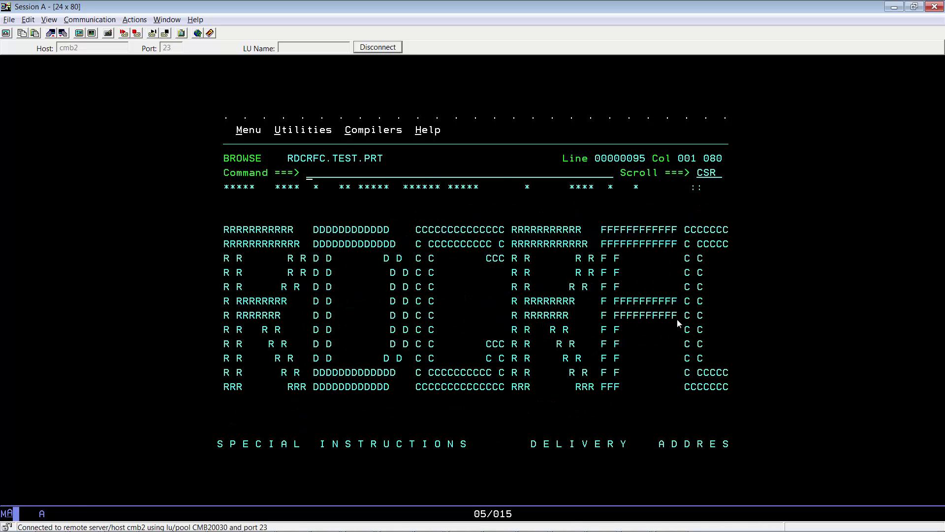
key(F8)
key(F8)
key(F8)
key(F8)
key(F8)
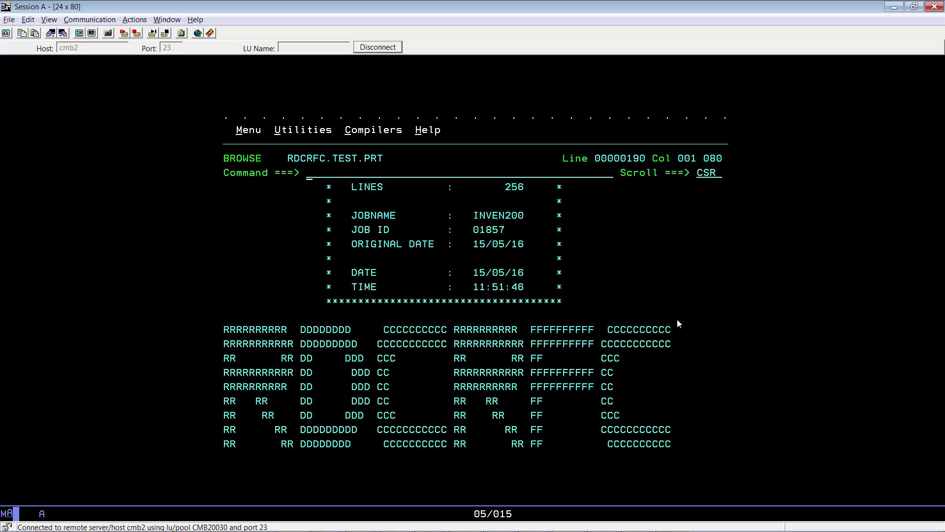
key(F7)
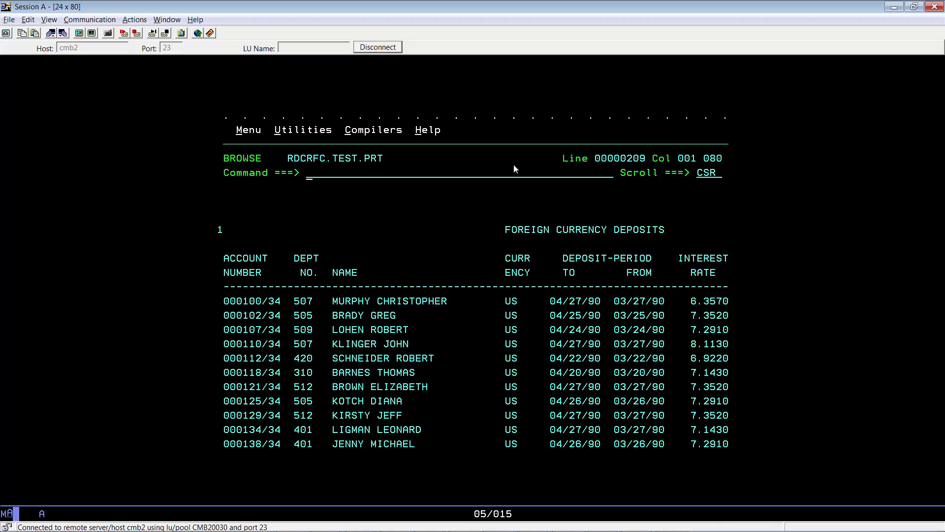
key(F8)
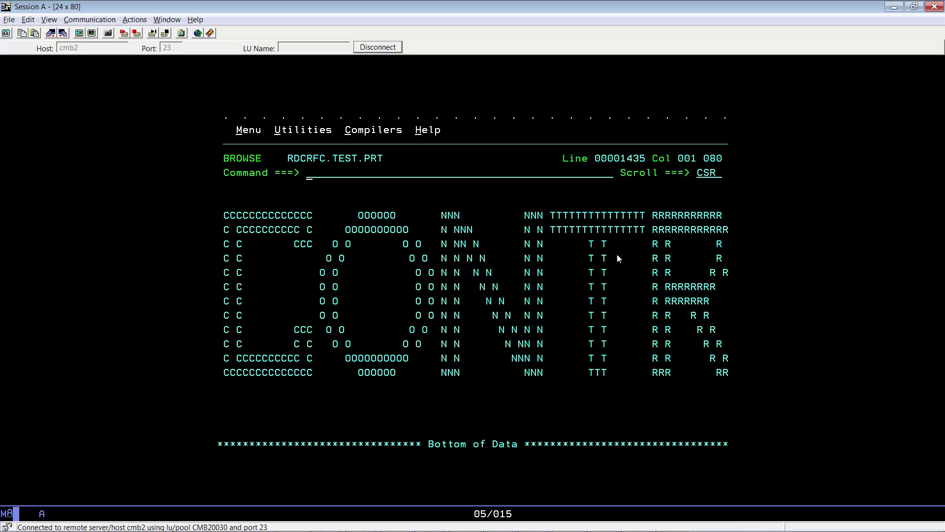
- Return from the active missions list to the mission definition entry panel
key(F3)
key(Home)
text(=4)
key(Return)
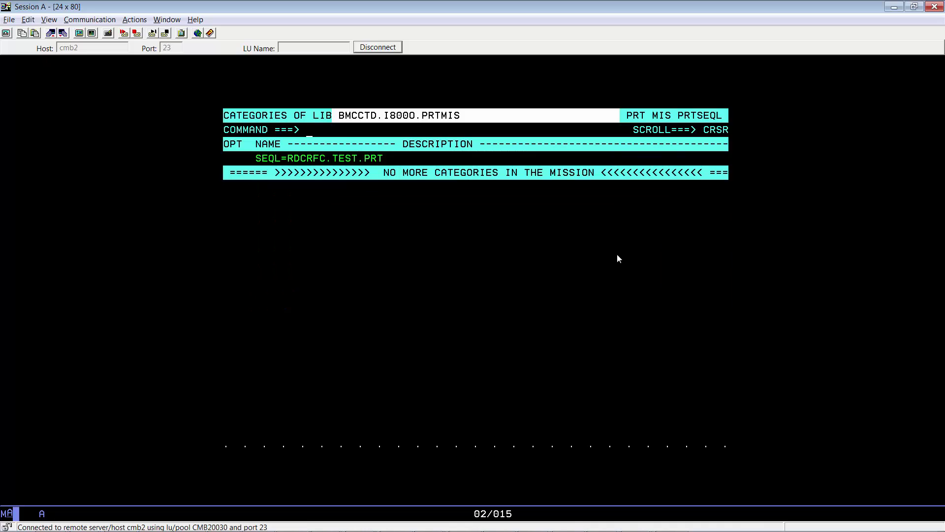
key(F3)
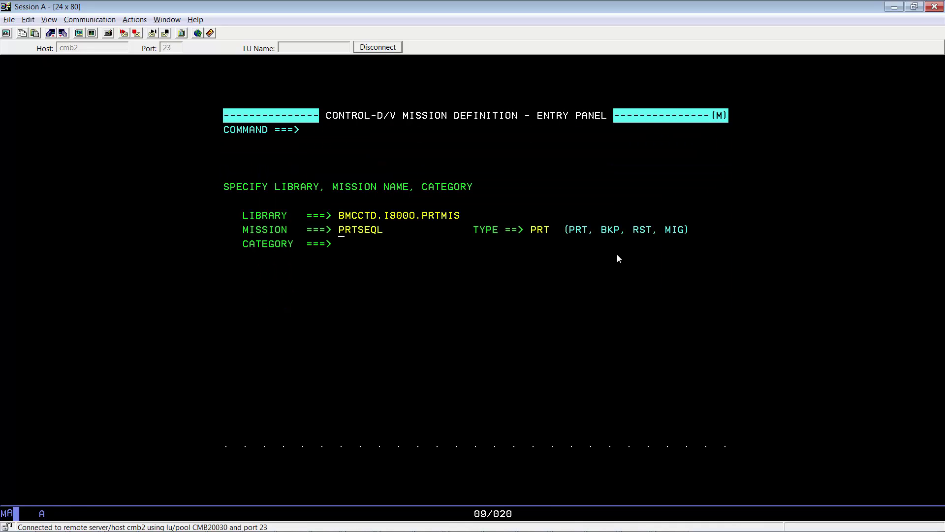
- Create mission PRTSEQLF with category seql-file and confirm its creation
key(Right)
key(Right)
key(Right)
key(Right)
key(Right)
key(Right)
key(Right)
text(f)
key(Return)
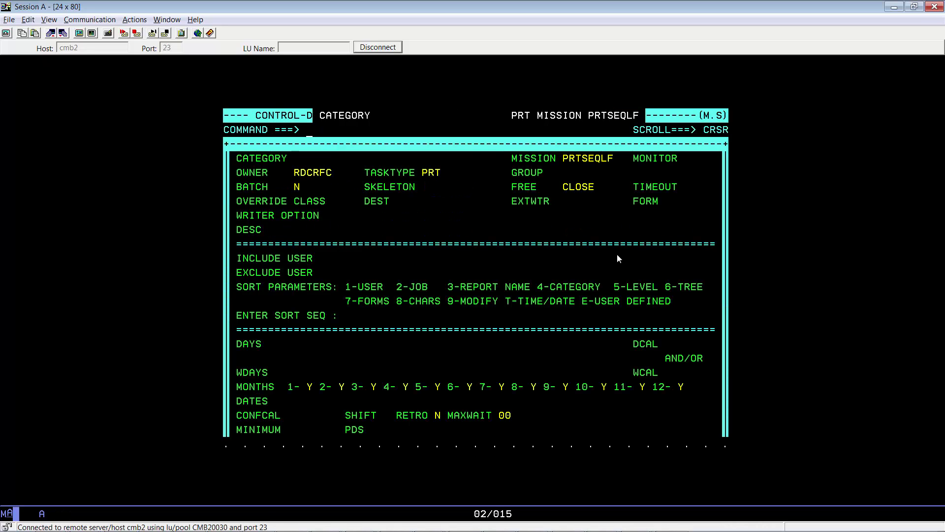
text(seql-file)
key(Tab)
key(F3)
key(F3)
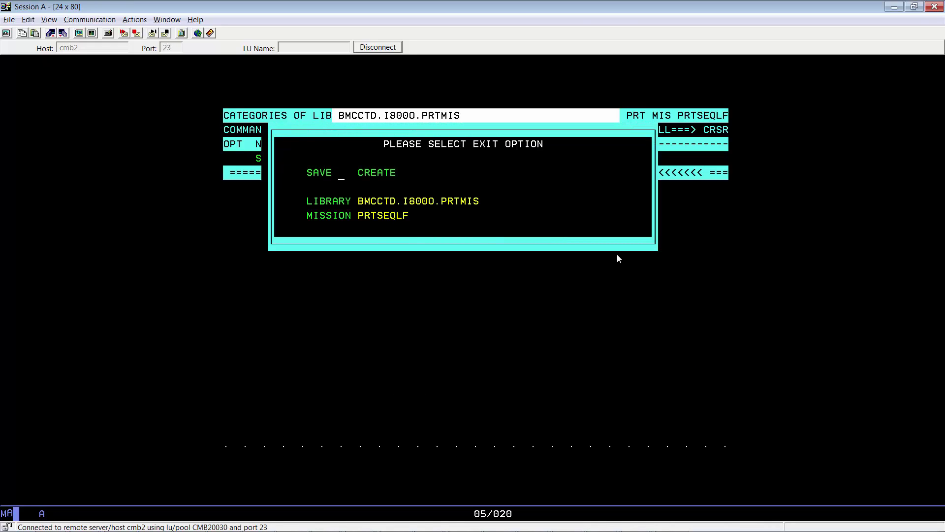
text(y)
key(Return)
- Bring up the print options for the Inventory Report in the user reports list
key(Home)
text(=u)
key(Return)
key(Tab)
text(p)
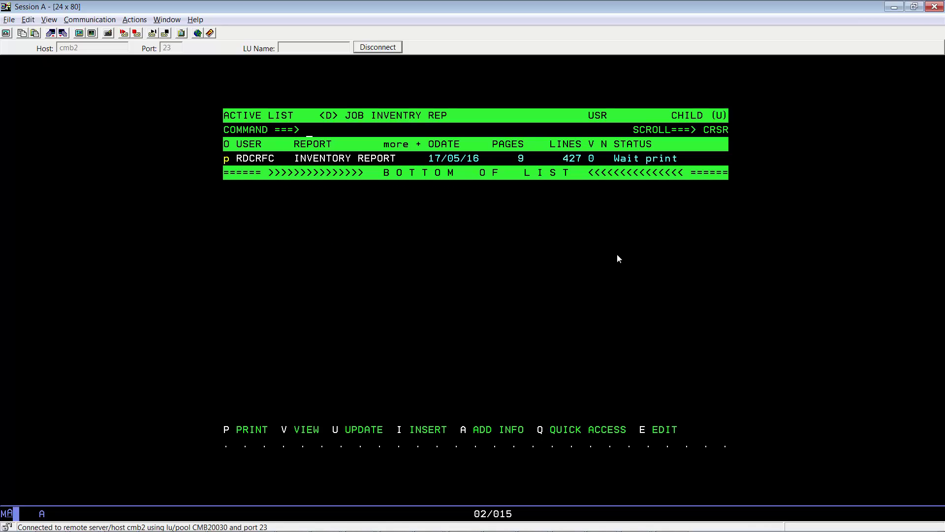
key(Return)
- Change the report's print mission to PRTSEQLF with print option 2 and submit
key(Tab)
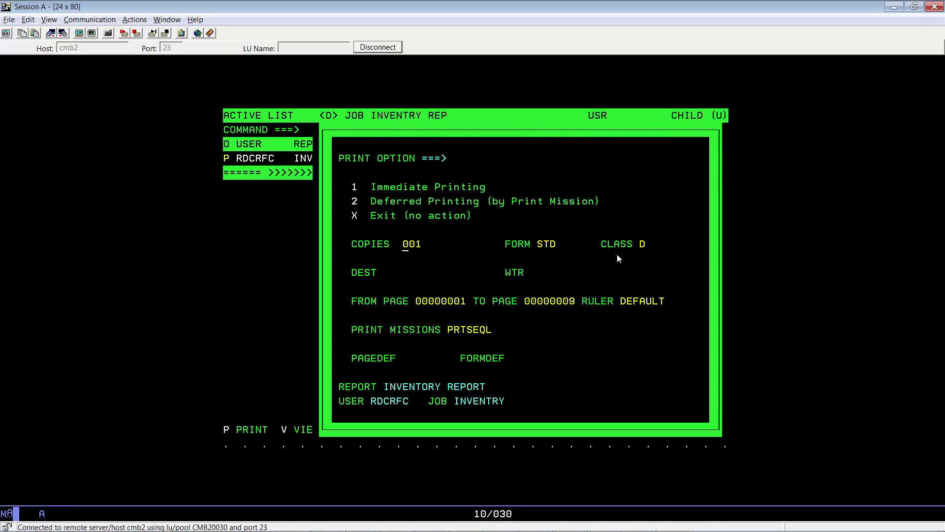
key(Tab)
key(Down)
key(Down)
key(Down)
key(Down)
key(Right)
key(Right)
key(Right)
key(Right)
key(Right)
key(Right)
key(Right)
text(f)
key(Return)
text(2)
key(Return)
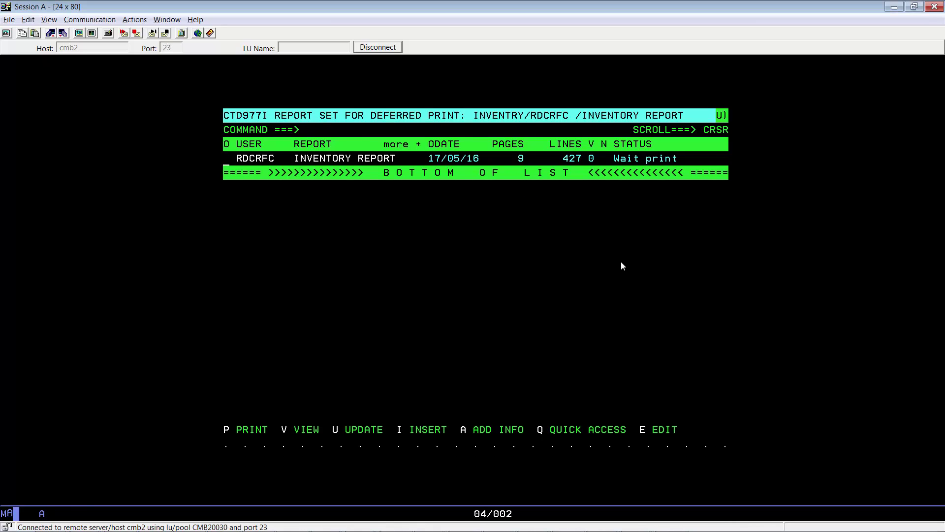
key(Home)
- Order PRTSEQLF's SEQL-FILE category for date 170516
text(=m)
key(Return)
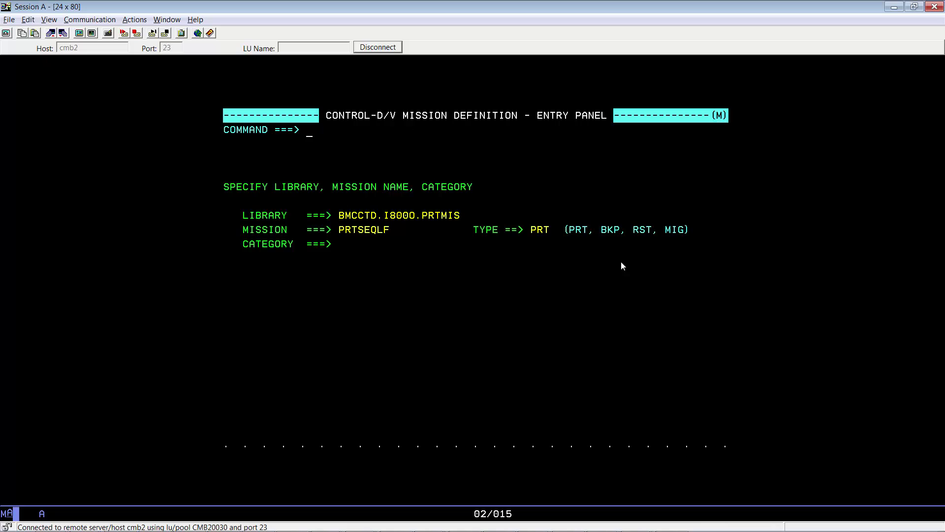
key(Return)
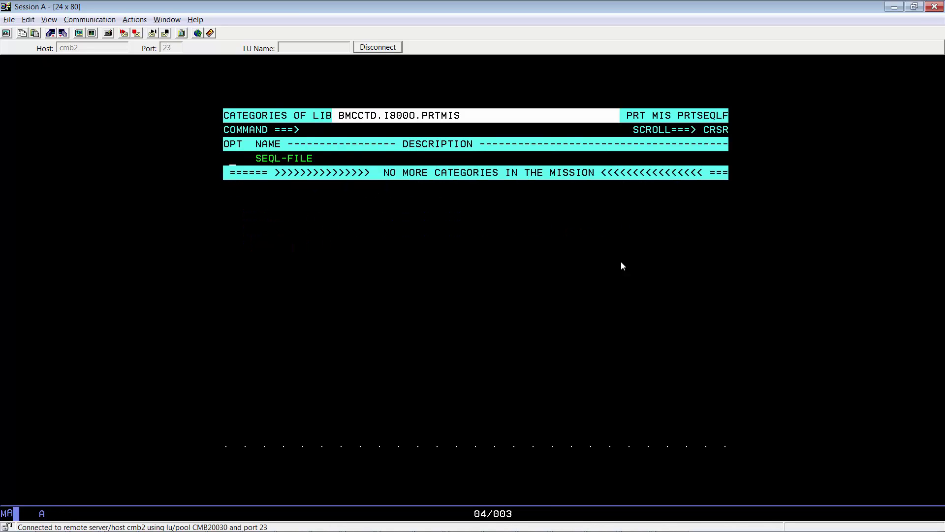
text(F)
key(Return)
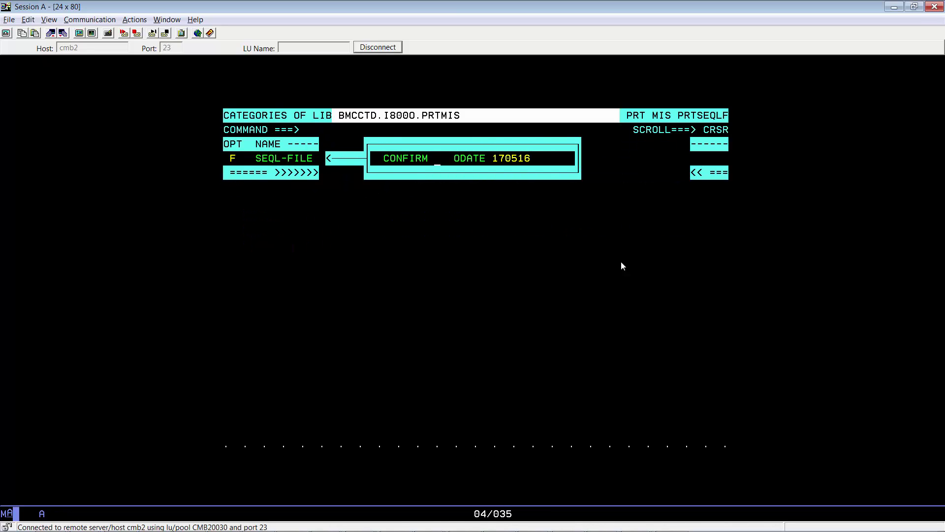
text(y)
key(Return)
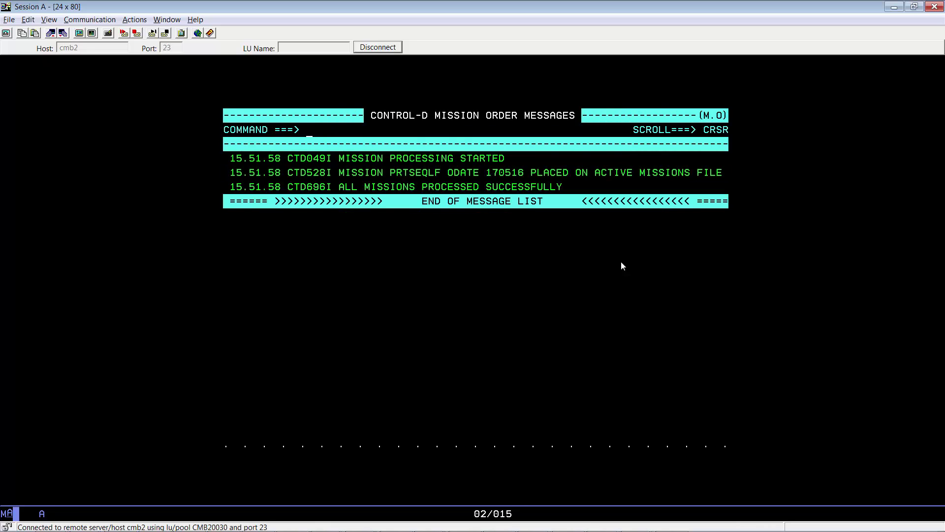
- Refresh the active missions list until PRTSEQLF shows its printing status
text(=a)
key(Return)
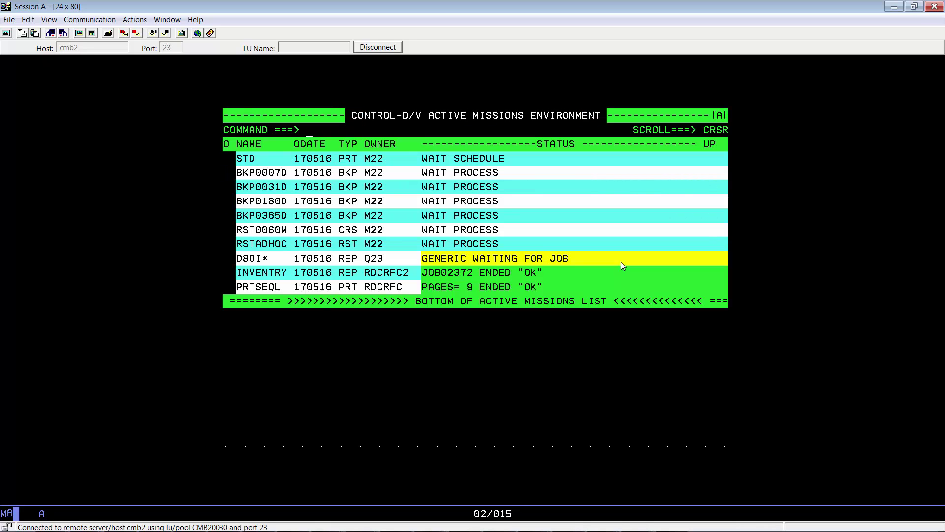
key(Return)
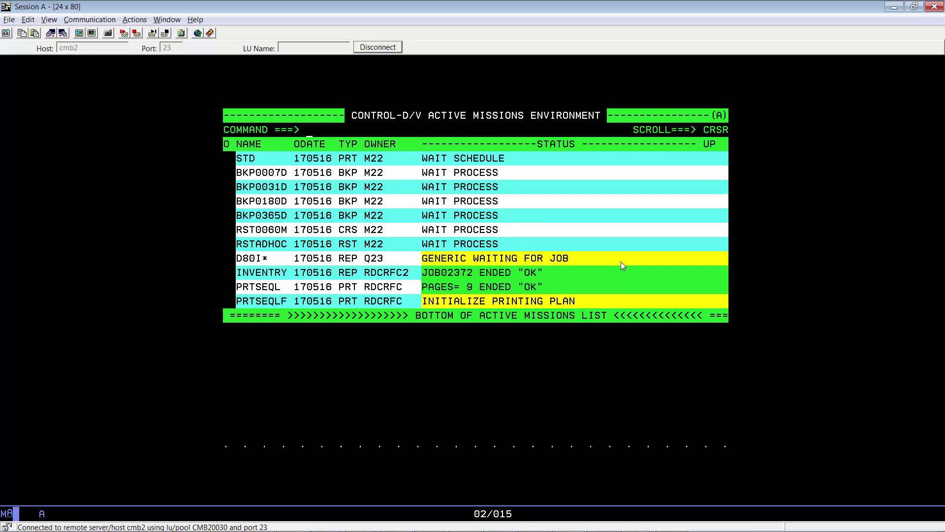
key(Return)
key(Return)
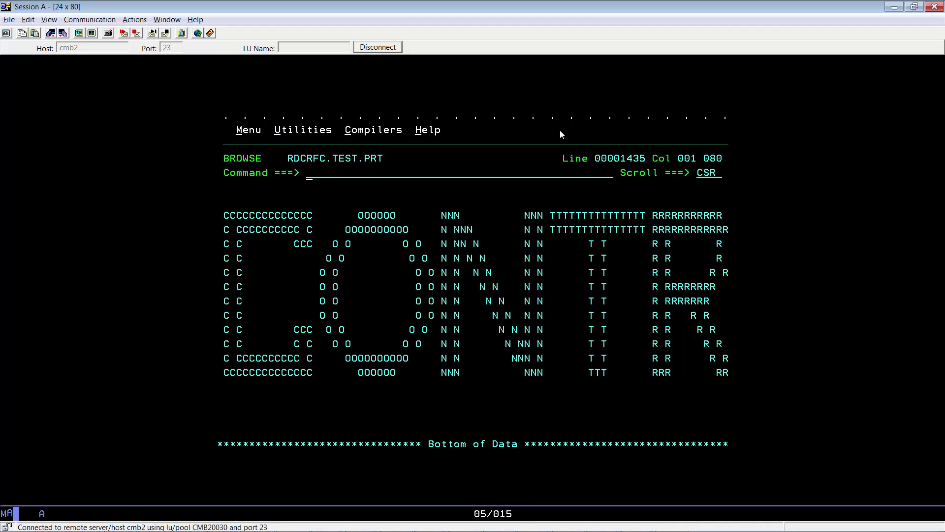
- Filter the 3.4 data set list on ctdprt.prtseqlf and select output D170516.T155212's row
text(=3.4)
key(Return)
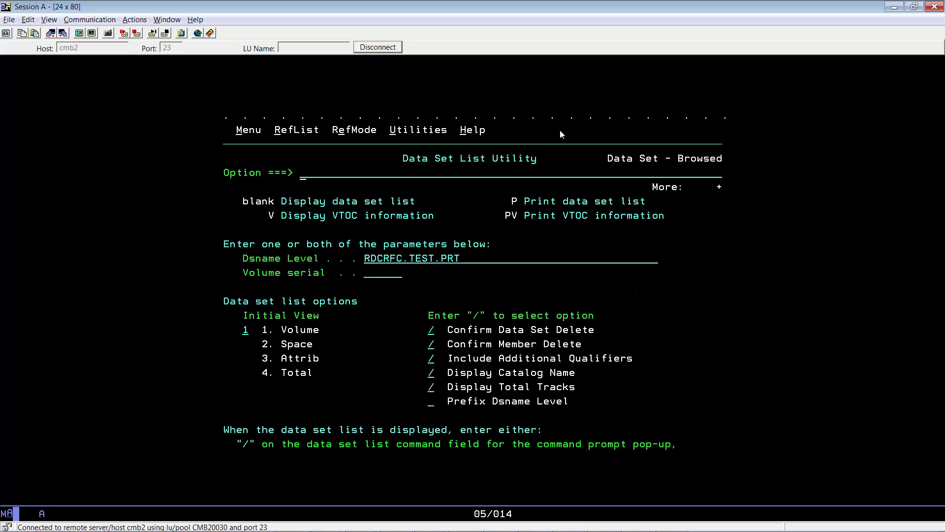
key(Tab)
text(ctdprt)
key(Right)
text(prse)
key(Left)
key(Left)
text(tseql)
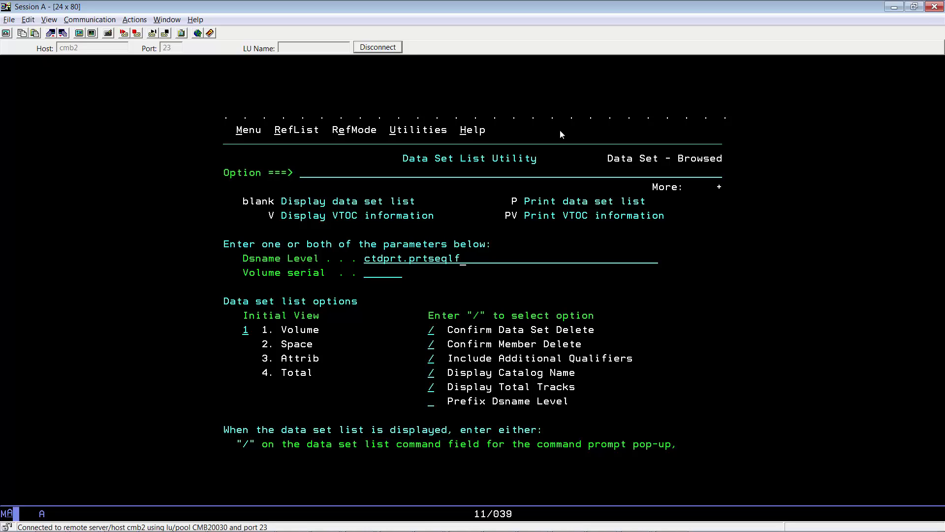
key(Return)
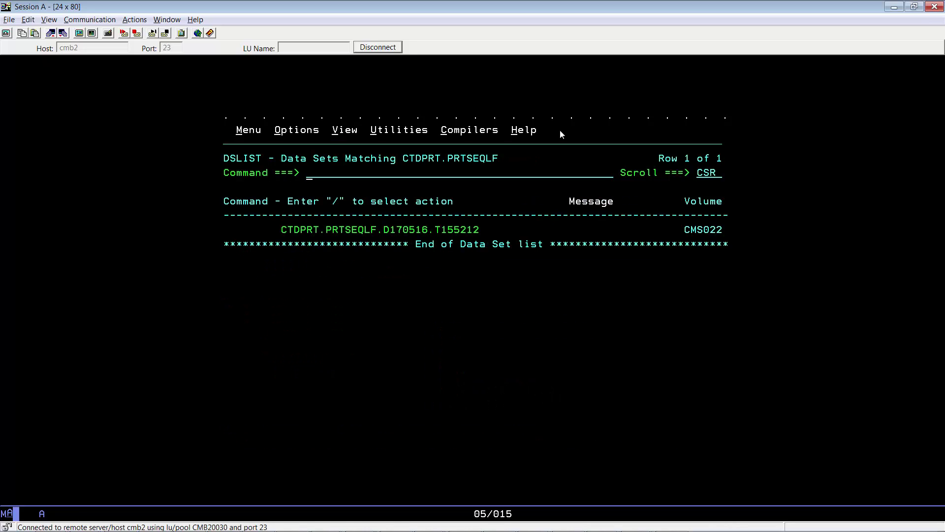
key(Tab)
- Browse CTDPRT.PRTSEQLF.D170516.T155212 to the banner index listing INVENTORY REPORT at 9 pages
text(b)
key(Return)
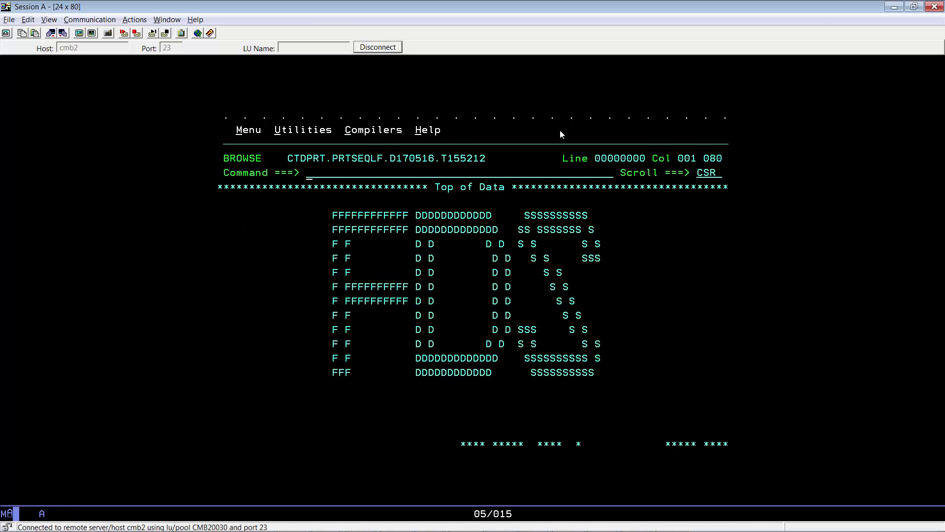
key(F8)
key(F8)
key(F8)
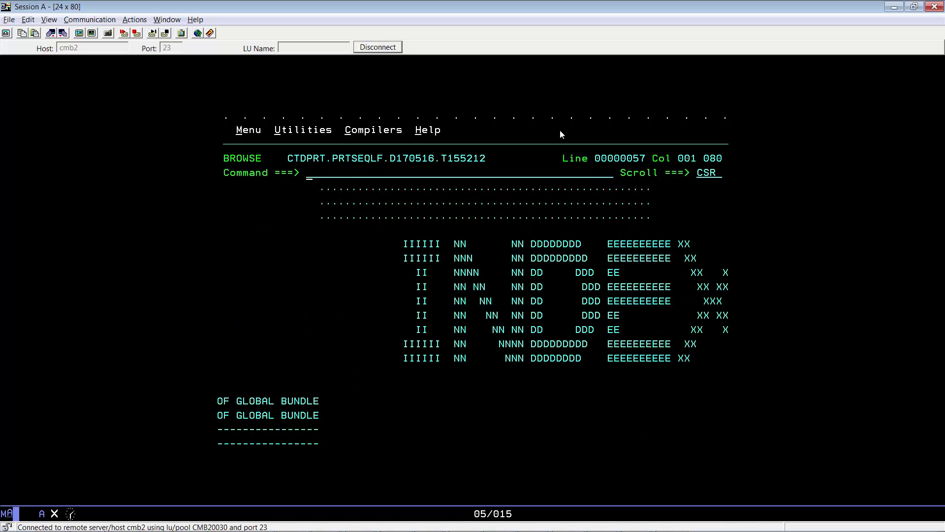
key(F8)
key(F7)
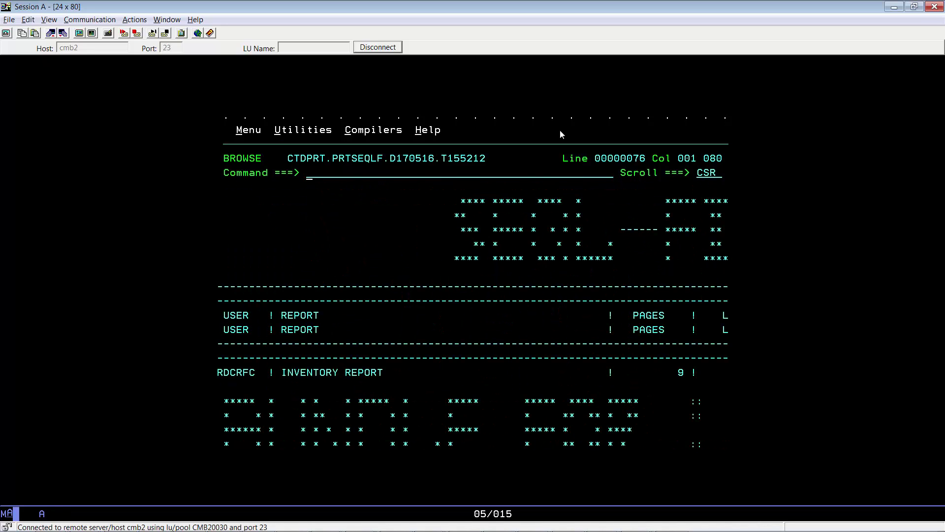